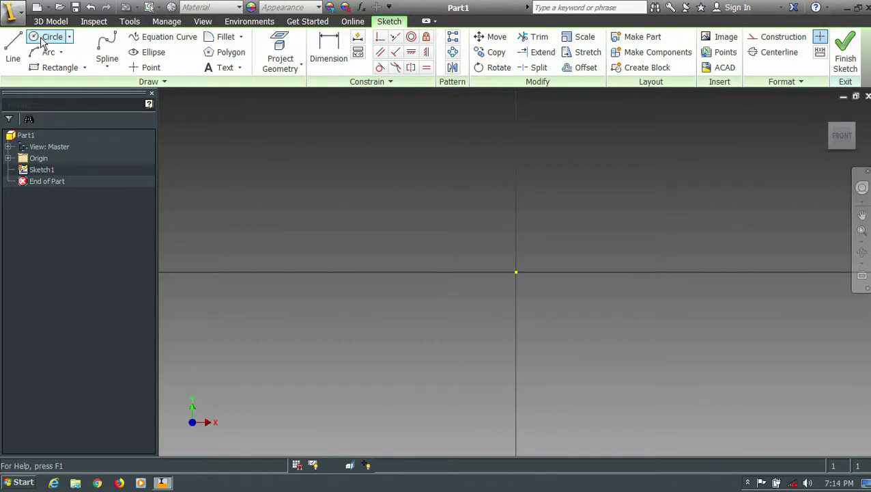
Step: Draw a 40 mm vertical line straight down from the sketch origin
left_click(14, 46)
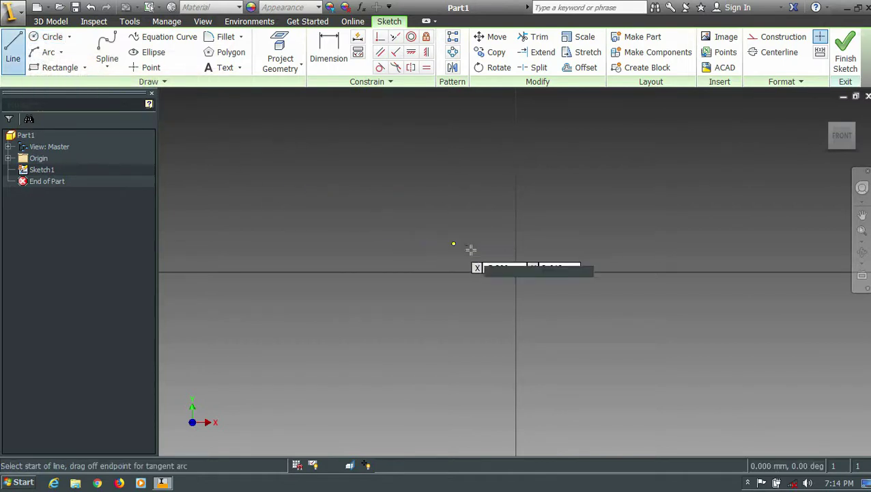
left_click(516, 272)
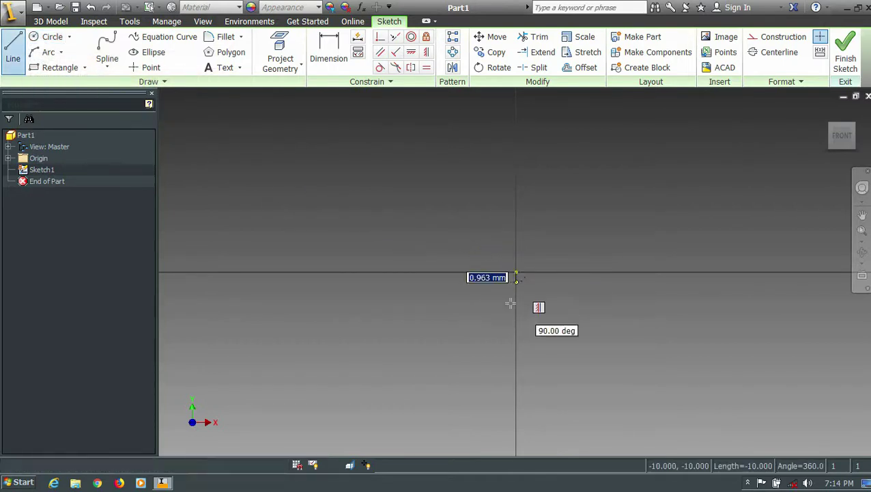
scroll(511, 299, "down", 2)
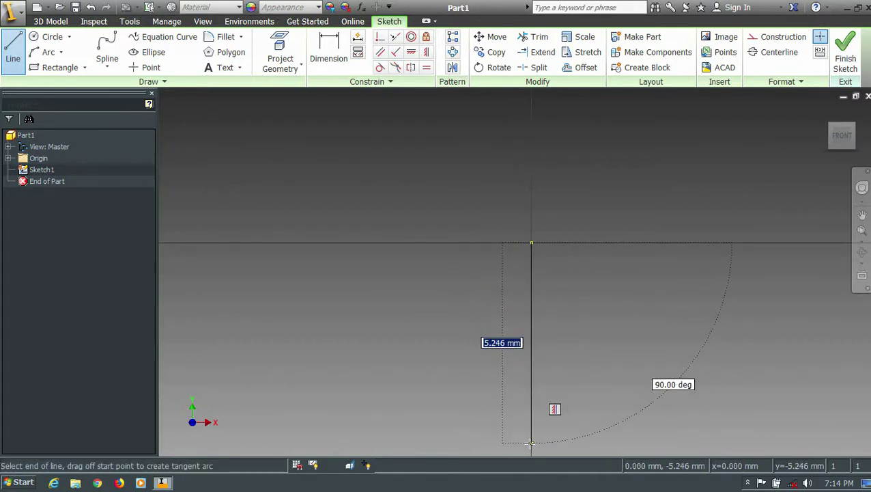
type("40")
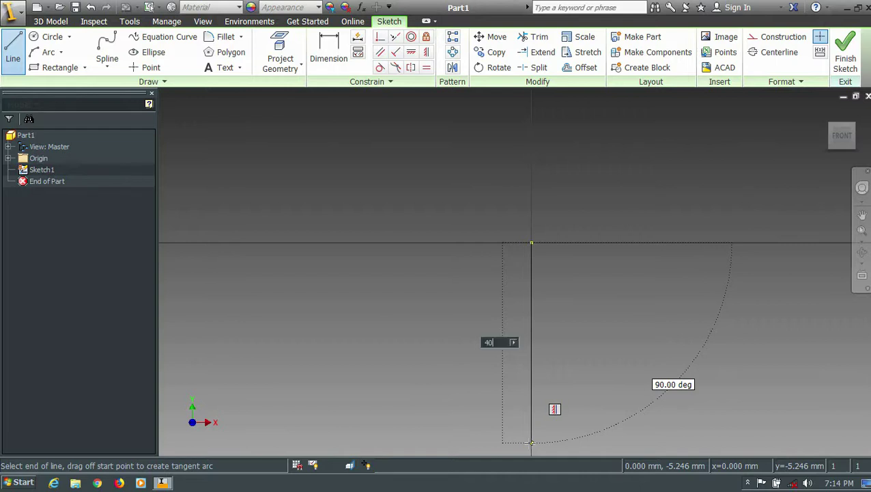
key("Return")
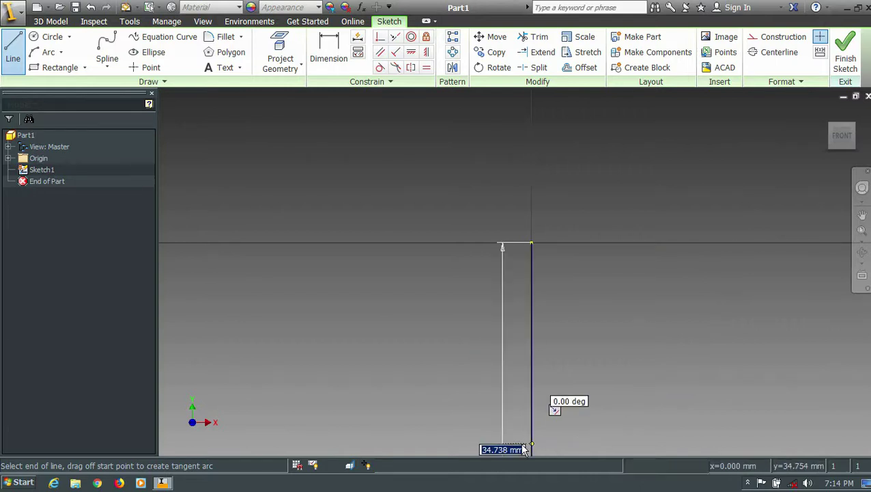
scroll(573, 226, "up", 5)
scroll(540, 218, "up", 2)
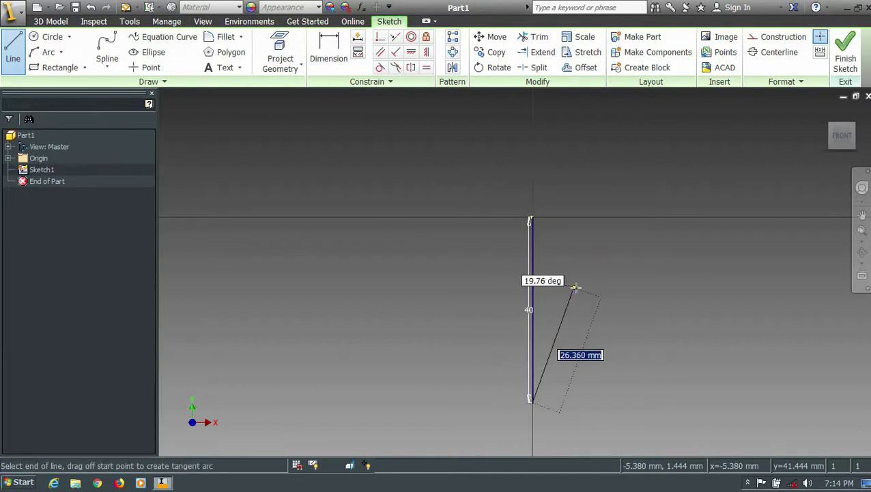
key("Escape")
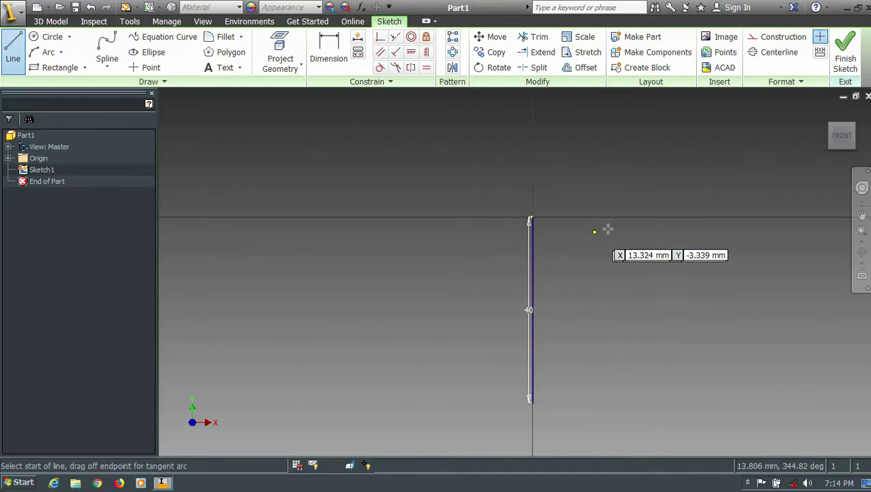
Step: Draw a 10 mm vertical line downward from the horizontal axis, starting about 31 mm to the right of the origin
scroll(609, 233, "down", 2)
scroll(609, 233, "up", 2)
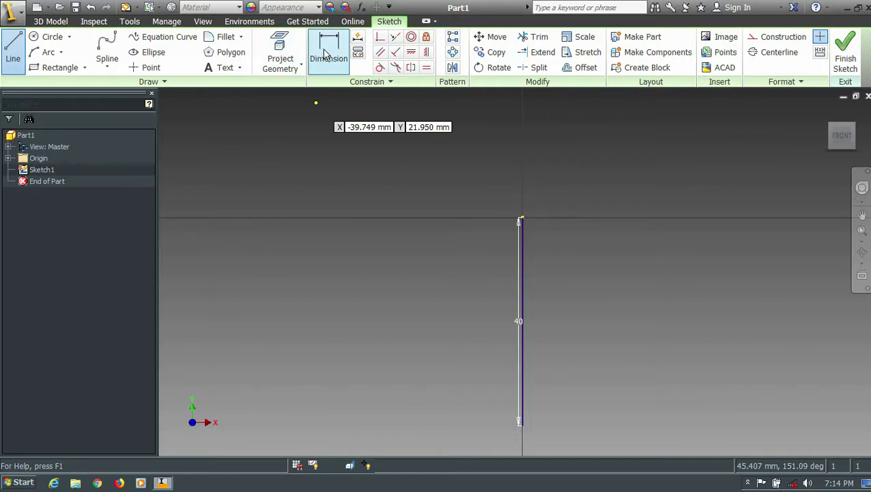
left_click(685, 218)
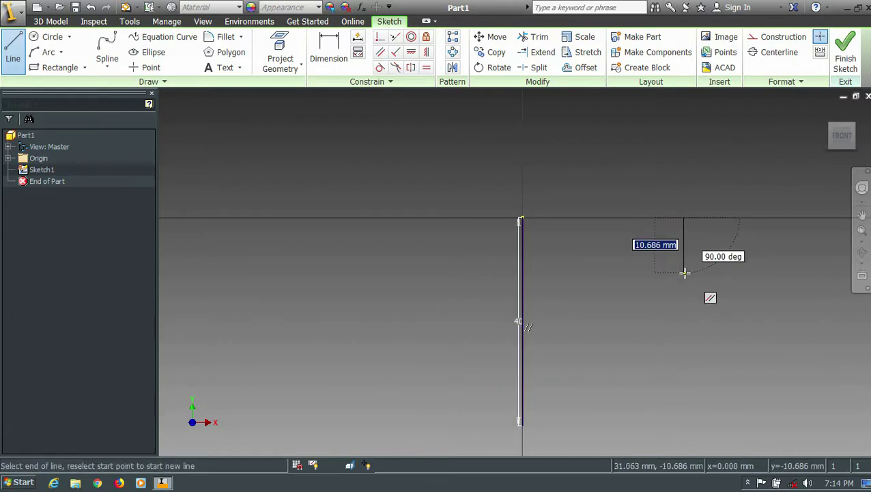
type("10")
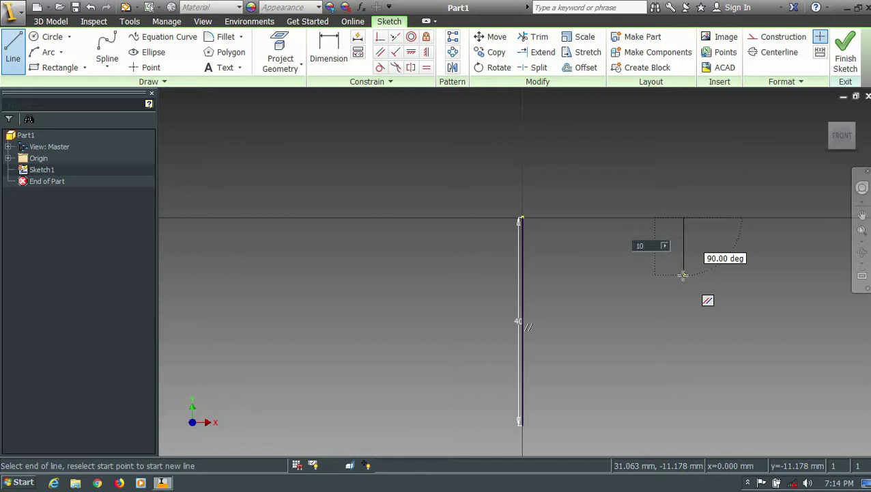
key("Return")
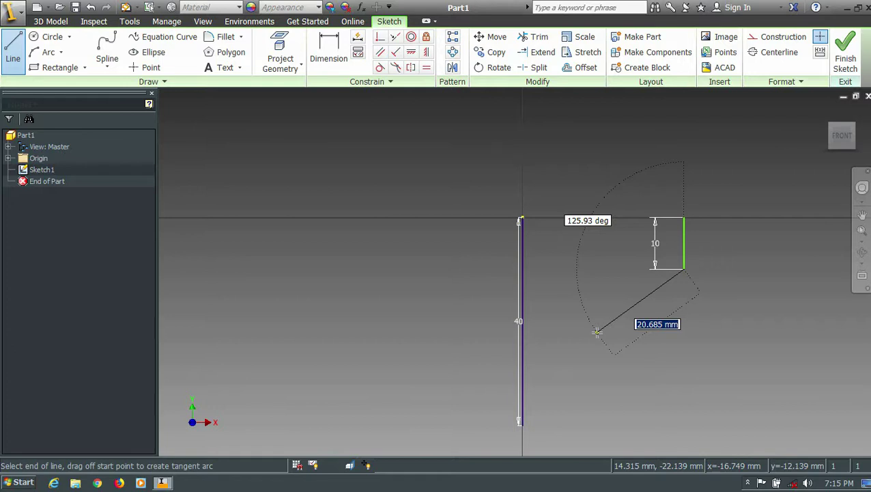
Step: Continue the profile with a 20 mm line sloping down toward the vertical centre line, at 135 degrees to the previous segment
type("20")
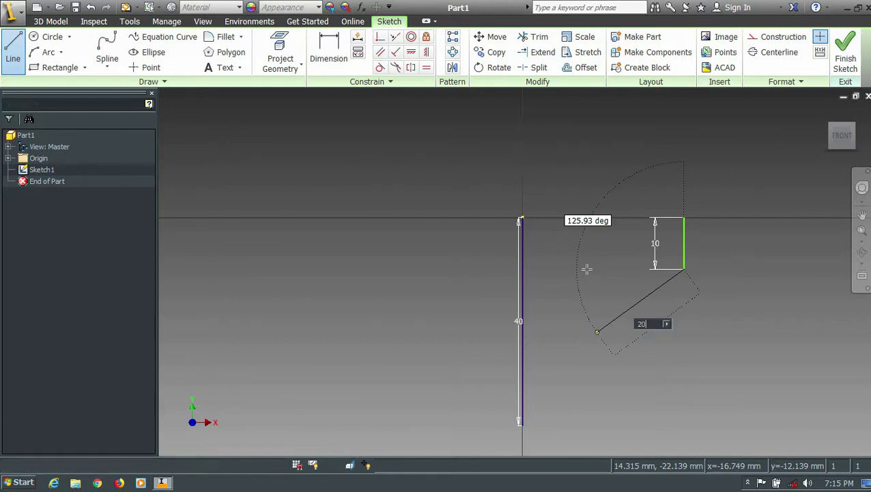
key("Tab")
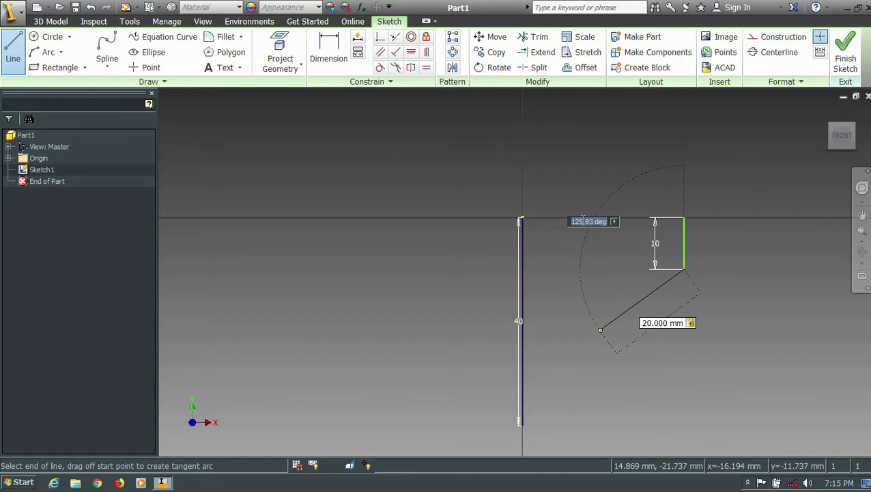
type("135")
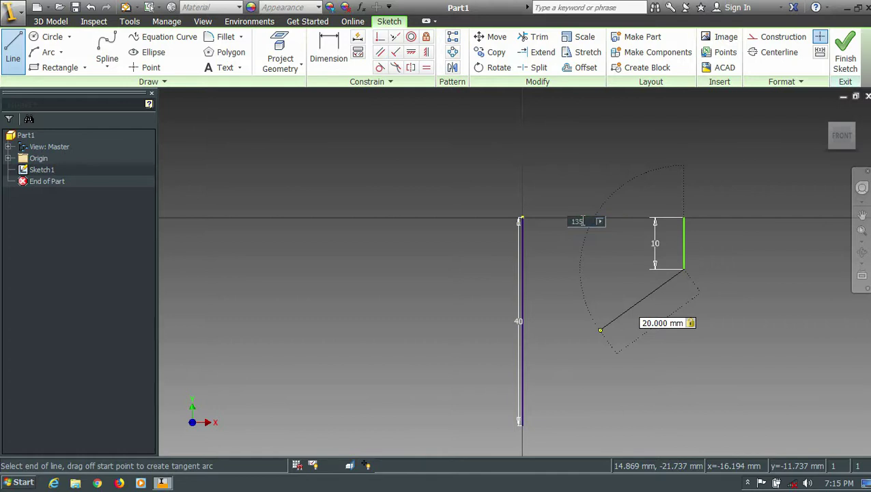
key("Return")
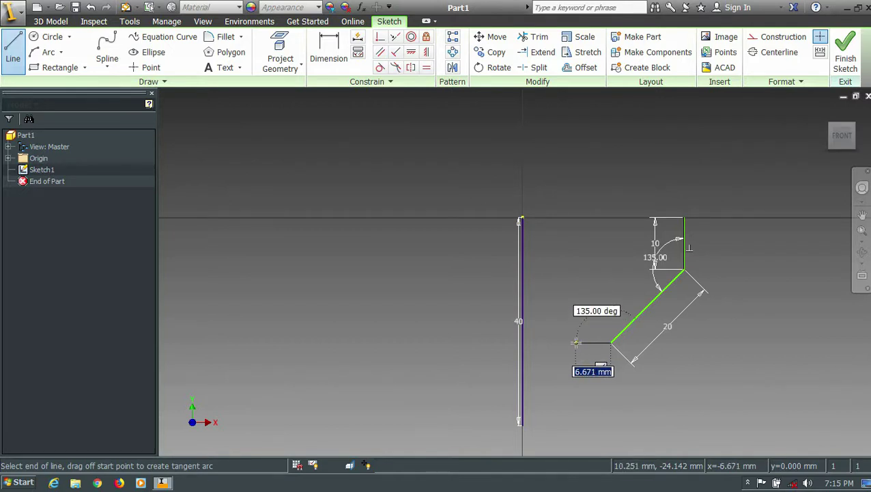
Step: Add a 10 mm horizontal segment toward the centre line, followed by a slanted segment about 16 mm long down to the centre line's lower-end level
type("10")
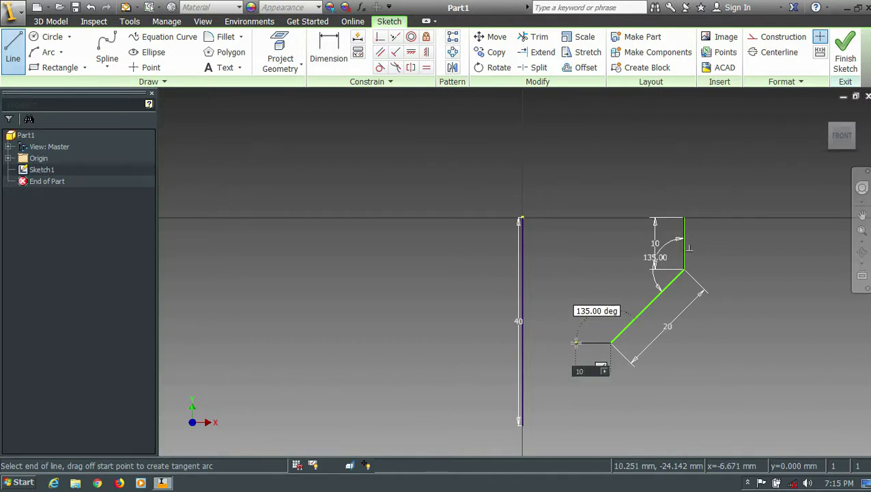
key("Return")
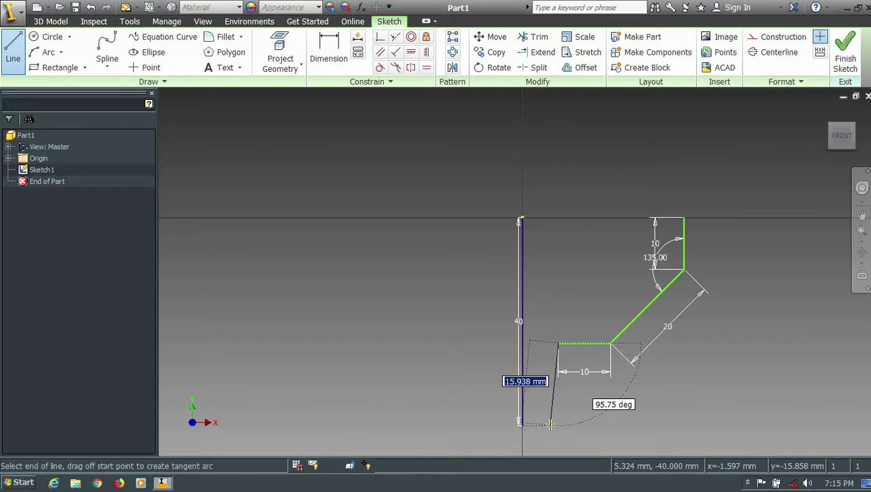
left_click(550, 424)
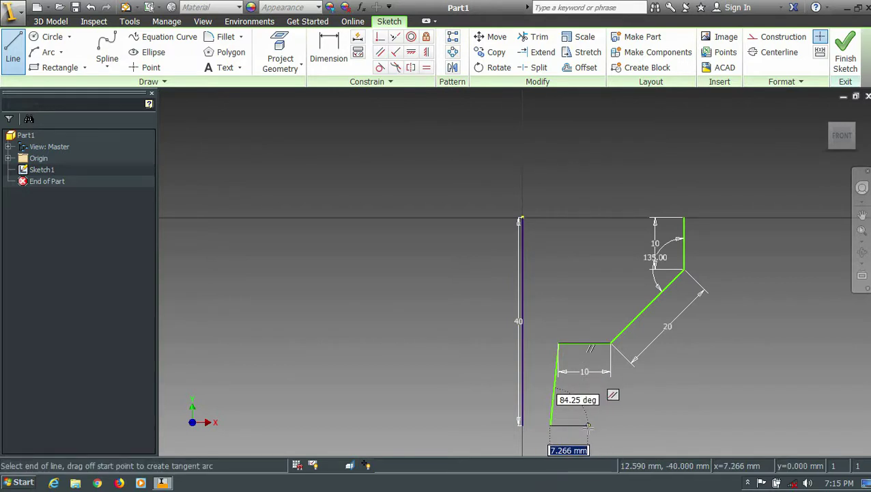
key("Escape")
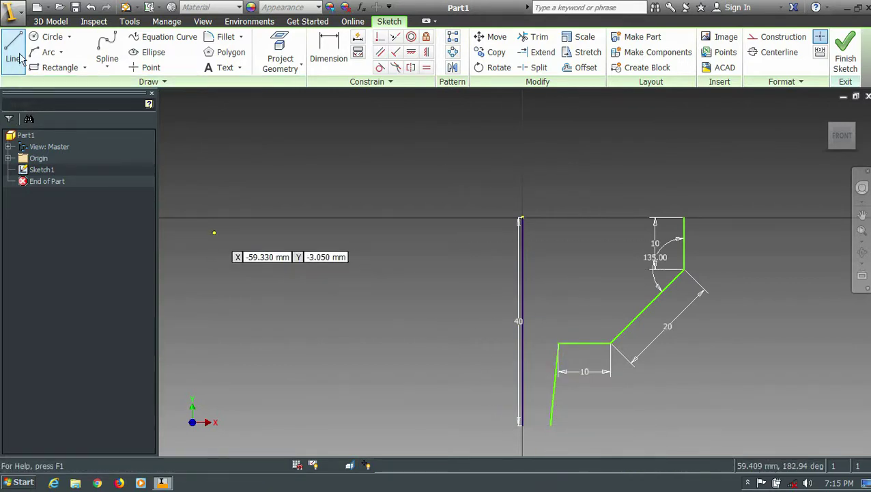
Step: Dimension the horizontal distance between the slanted segment's lower endpoint and the centre line's lower end as 5 mm
left_click(327, 51)
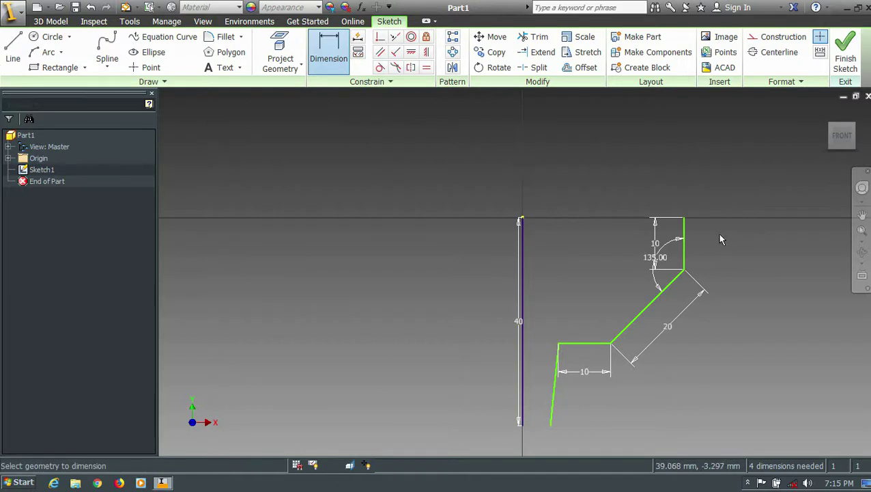
left_click(551, 424)
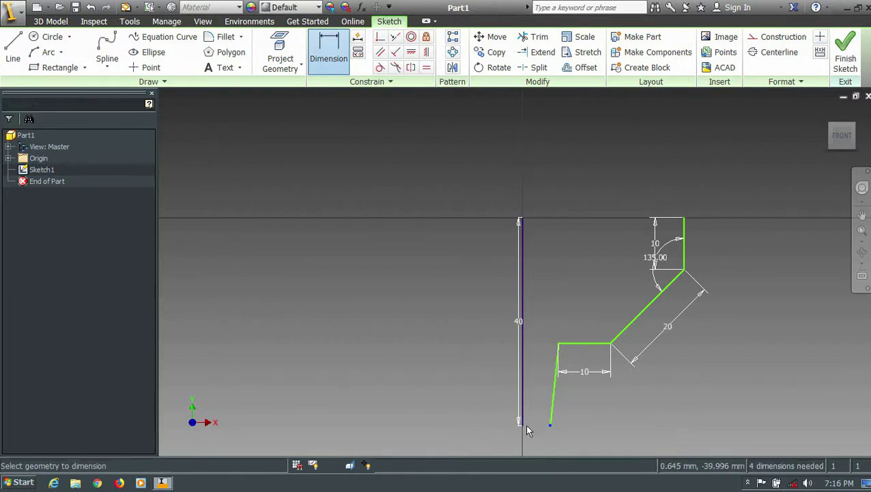
left_click(520, 422)
left_click(535, 439)
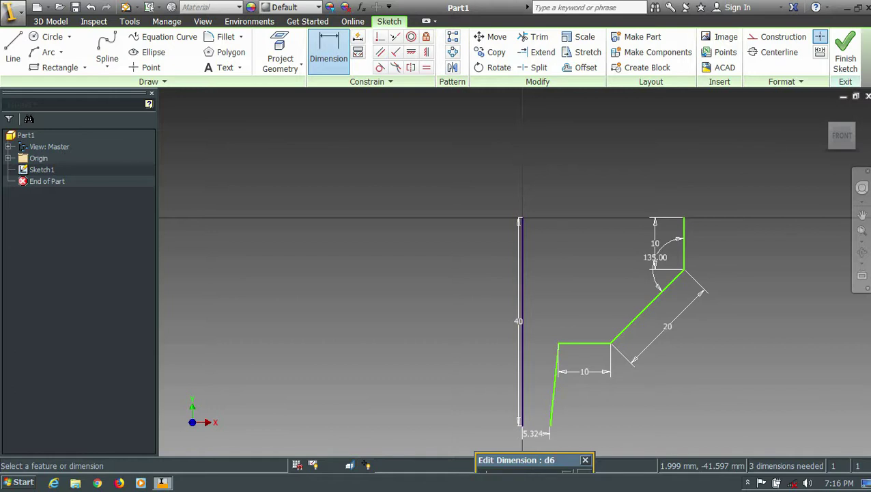
type("5")
key("Return")
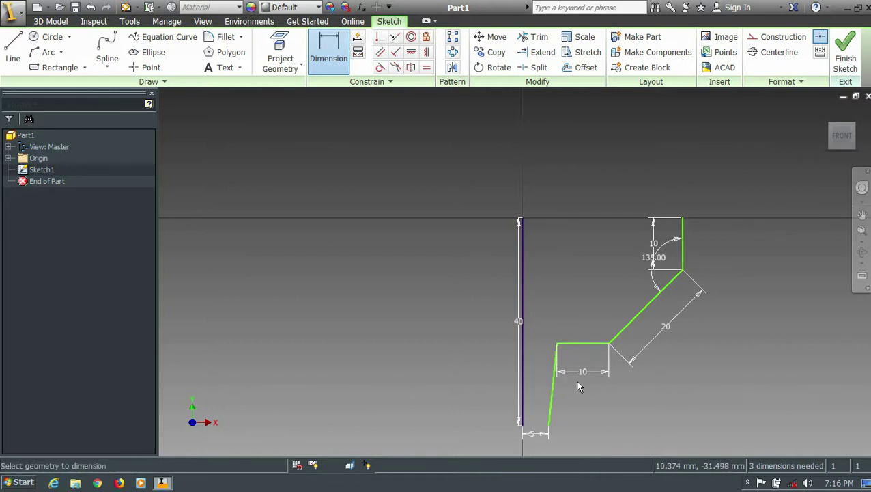
Step: Set the length of the profile's short horizontal segment to 3 mm
double_click(586, 370)
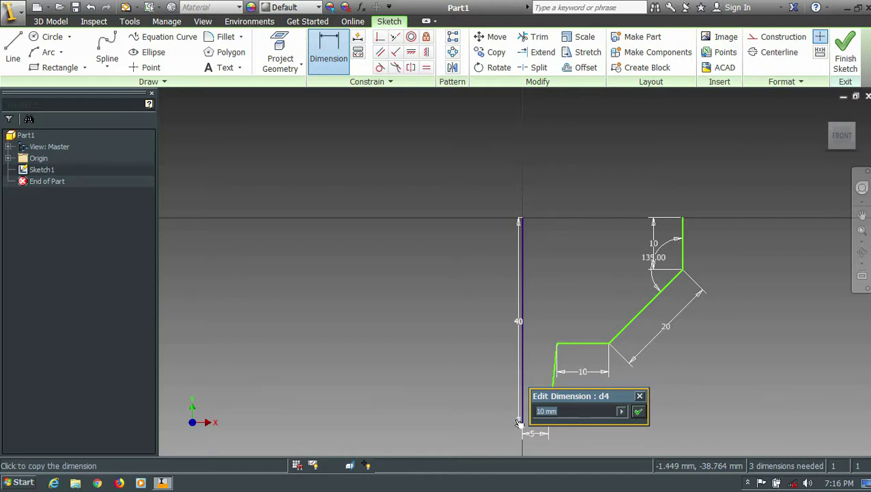
type("3")
key("Return")
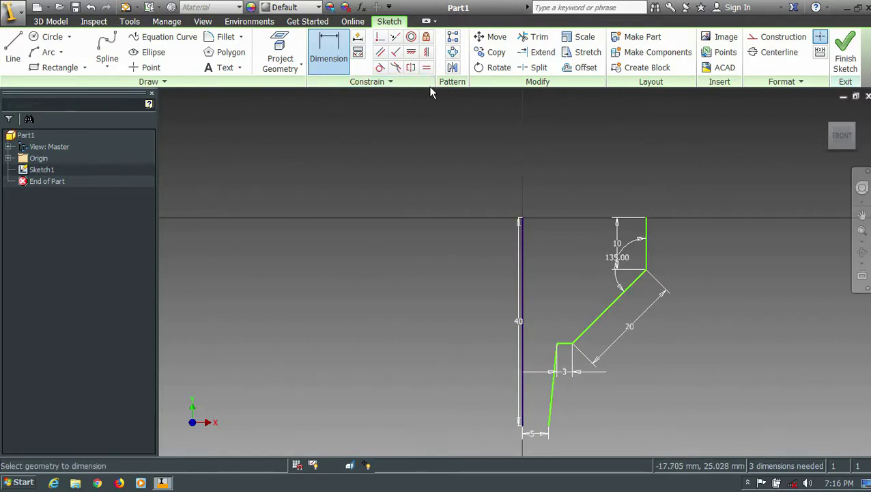
Step: Offset the whole open profile outward, away from the centre line, by about 1.29 mm
left_click(580, 66)
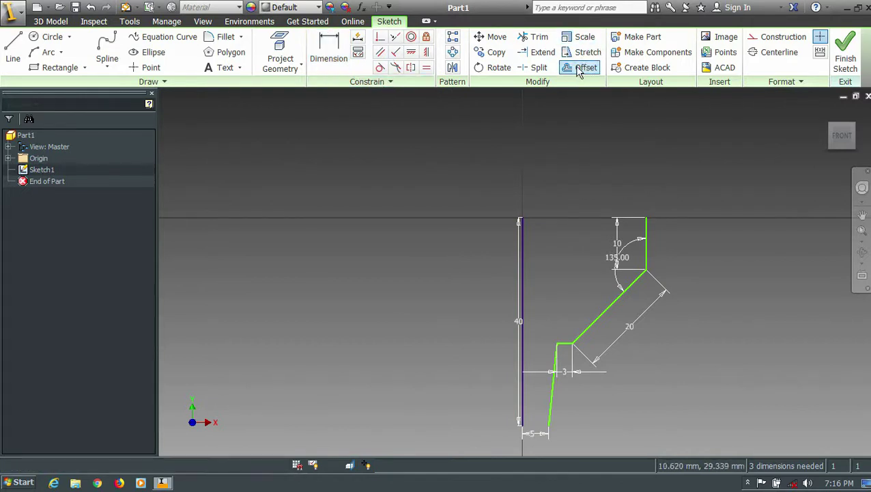
left_click(643, 239)
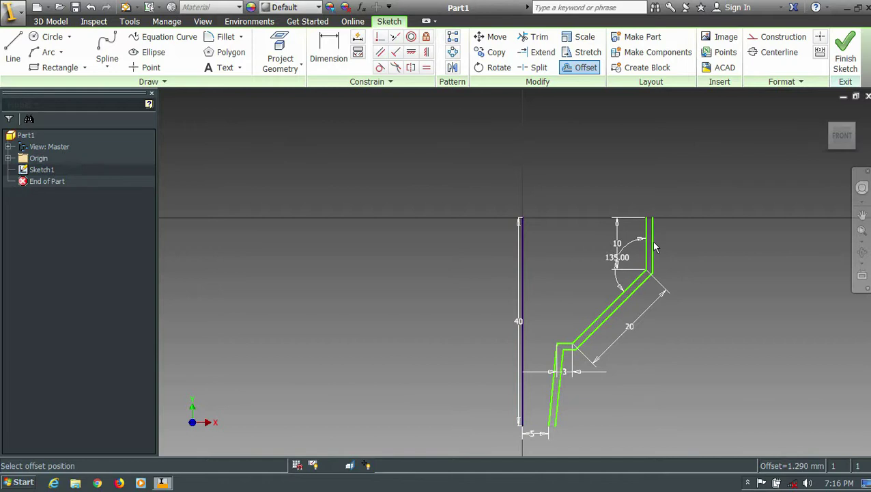
left_click(654, 246)
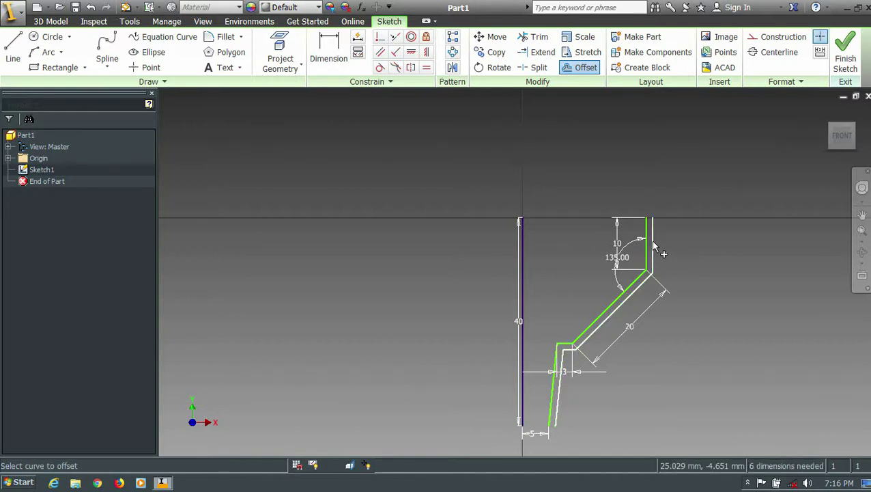
Step: Dimension the gap between the upper vertical segments of the original and offset profiles as 1 mm
scroll(656, 241, "up", 3)
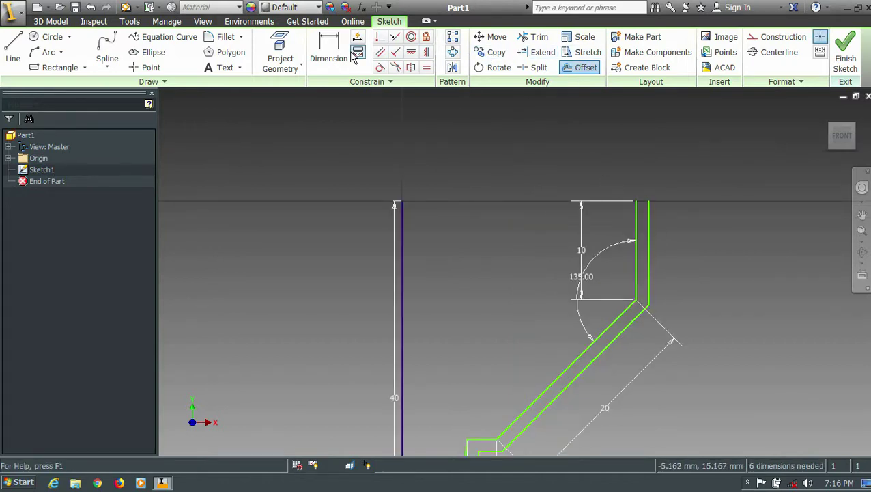
left_click(328, 49)
left_click(638, 220)
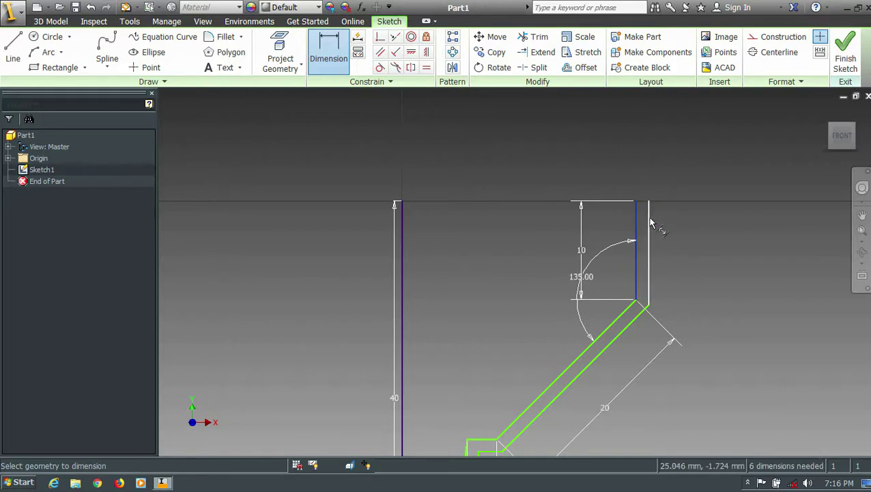
left_click(649, 223)
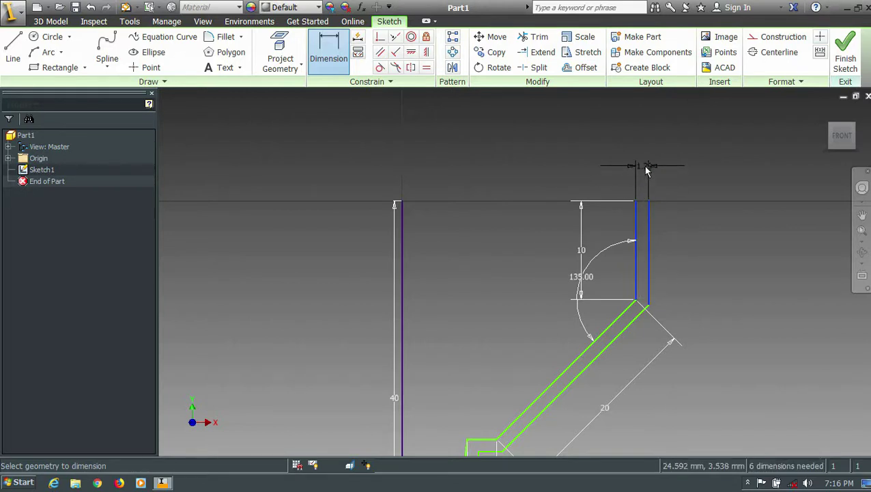
left_click(645, 170)
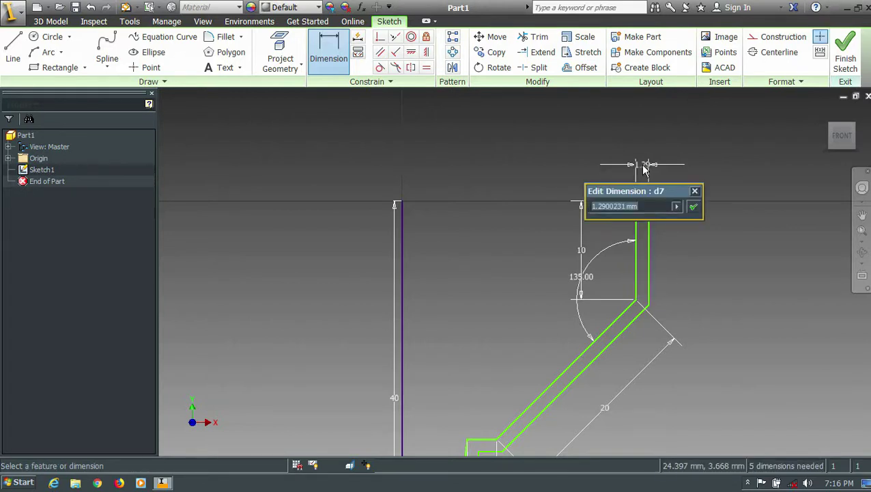
type("1")
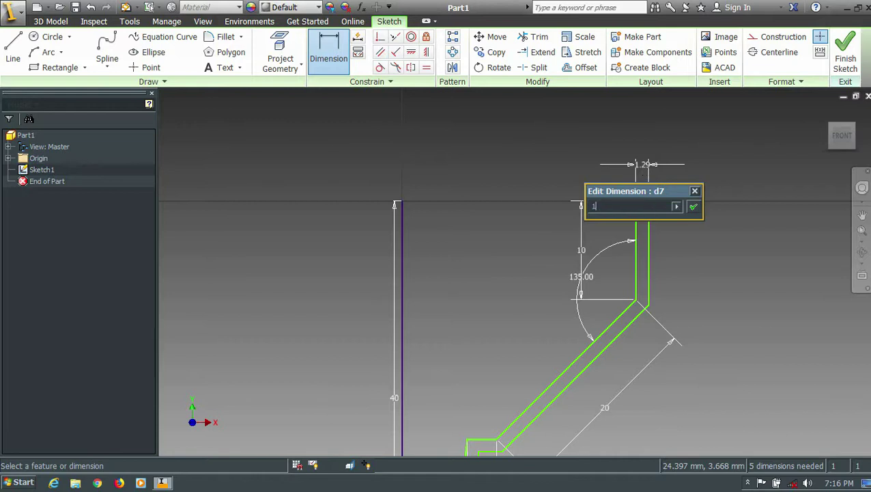
left_click(694, 208)
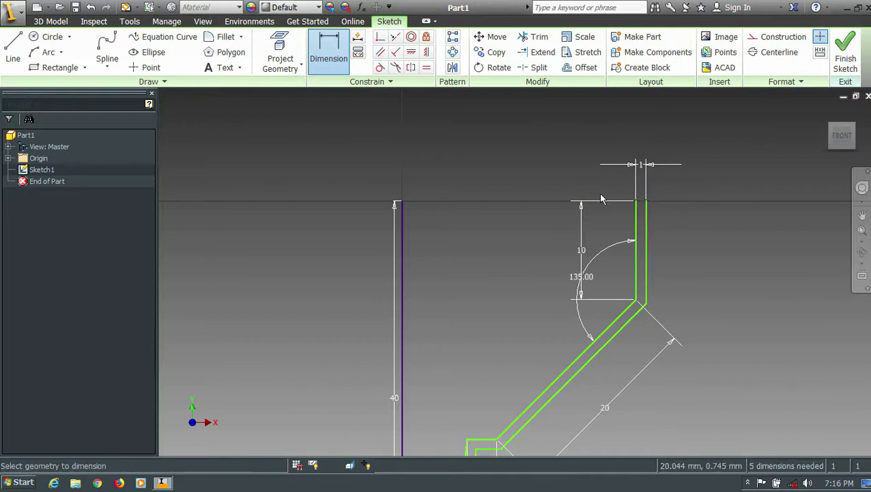
Step: Close the profile's upper end with a line joining the top endpoints of the two vertical segments
key("l")
left_click(635, 200)
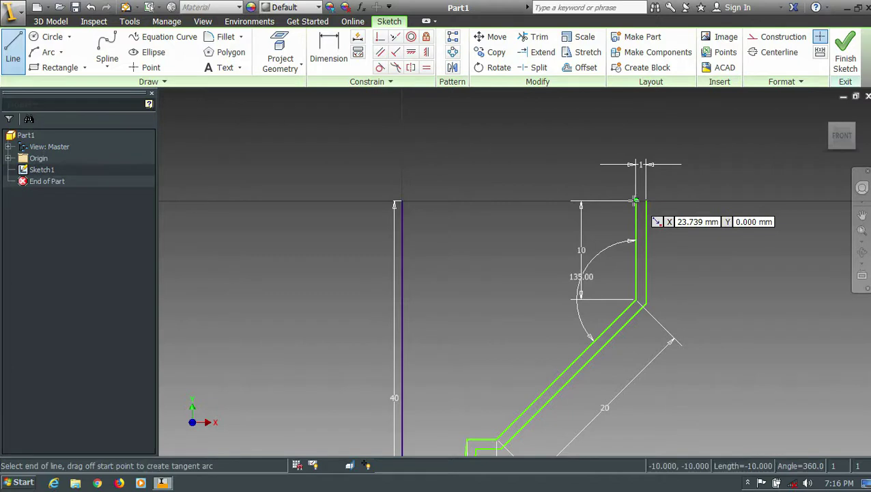
left_click(635, 200)
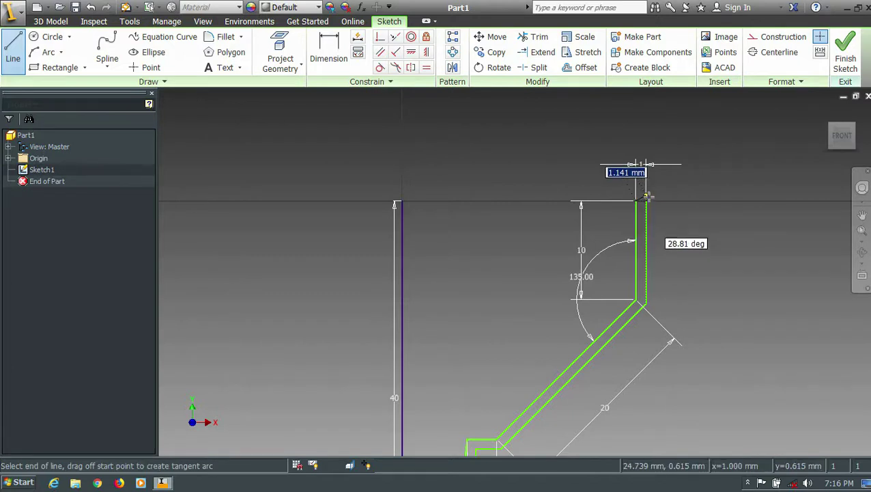
left_click(647, 201)
scroll(642, 207, "down", 3)
scroll(640, 207, "down", 2)
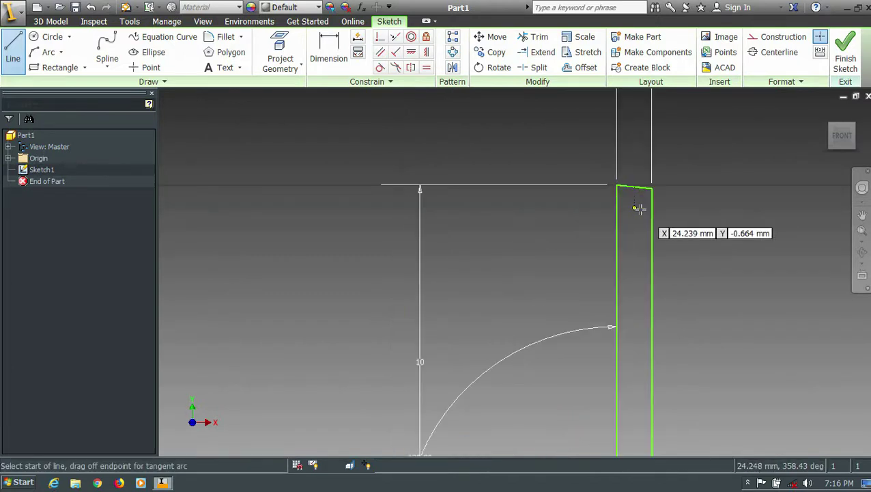
Step: Close the profile's lower end with a line joining the bottom endpoints of the two steep slanted segments
scroll(642, 185, "up", 4)
scroll(640, 186, "up", 2)
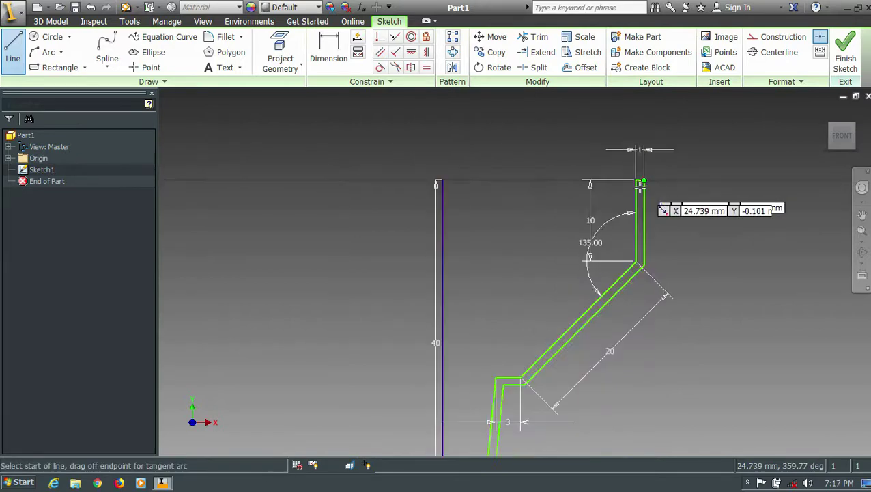
scroll(635, 177, "down", 4)
scroll(634, 157, "up", 5)
scroll(580, 266, "down", 7)
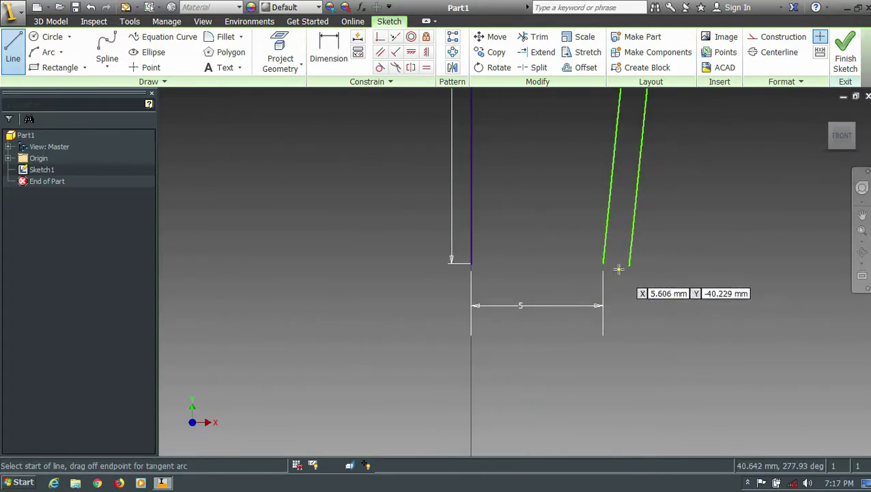
scroll(629, 266, "down", 2)
key("Escape")
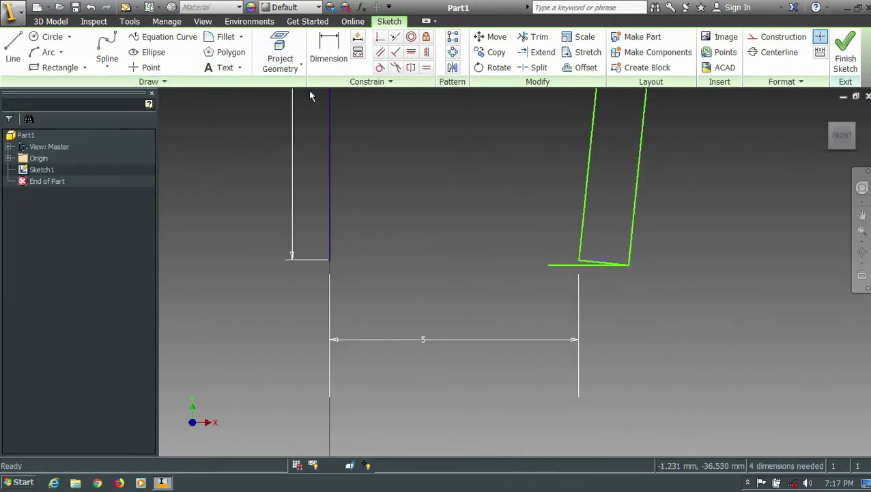
Step: Trim away the stray horizontal line at the profile's lower end
left_click(535, 37)
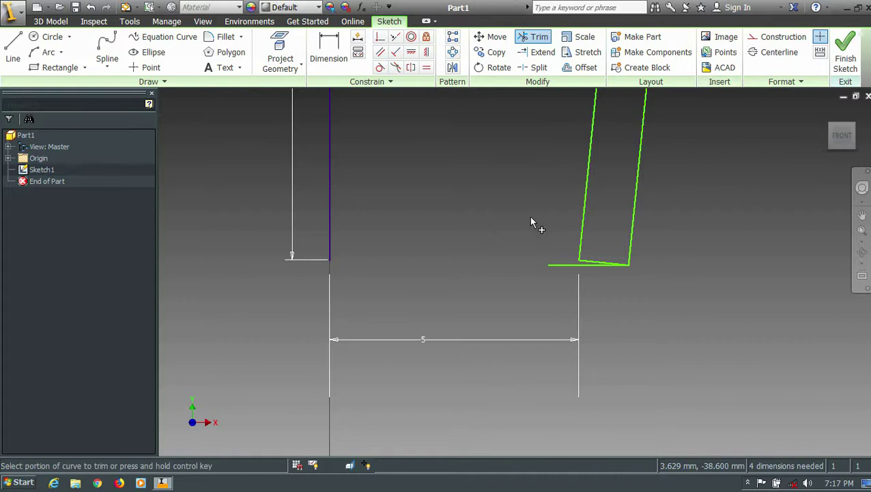
left_click(558, 265)
scroll(554, 266, "down", 1)
scroll(577, 269, "up", 6)
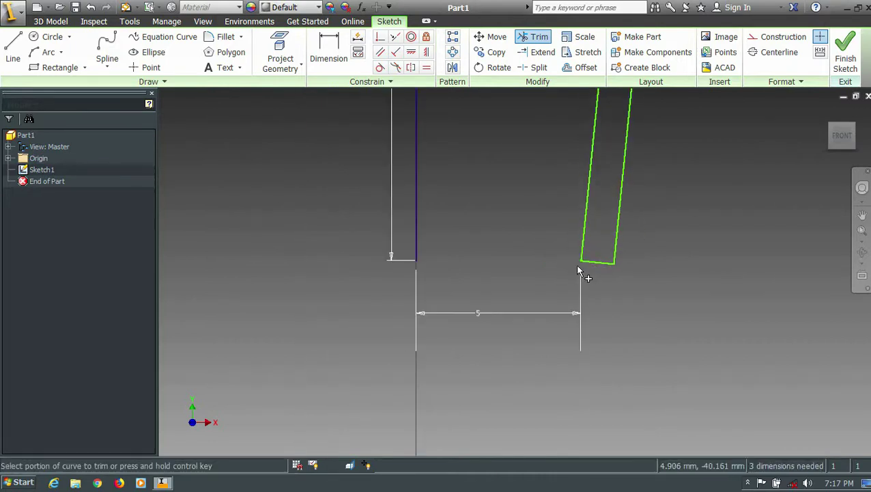
Step: Finish the sketch and show the part in the home view
scroll(578, 232, "up", 4)
scroll(614, 170, "up", 2)
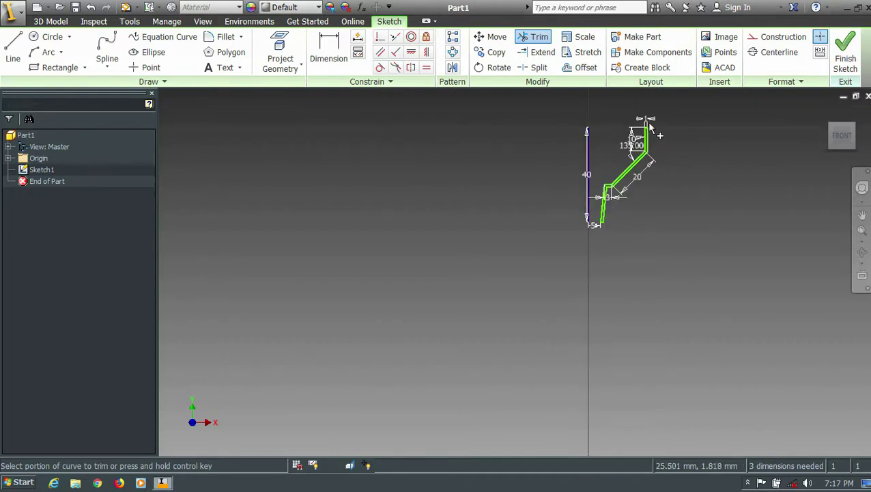
scroll(651, 129, "down", 3)
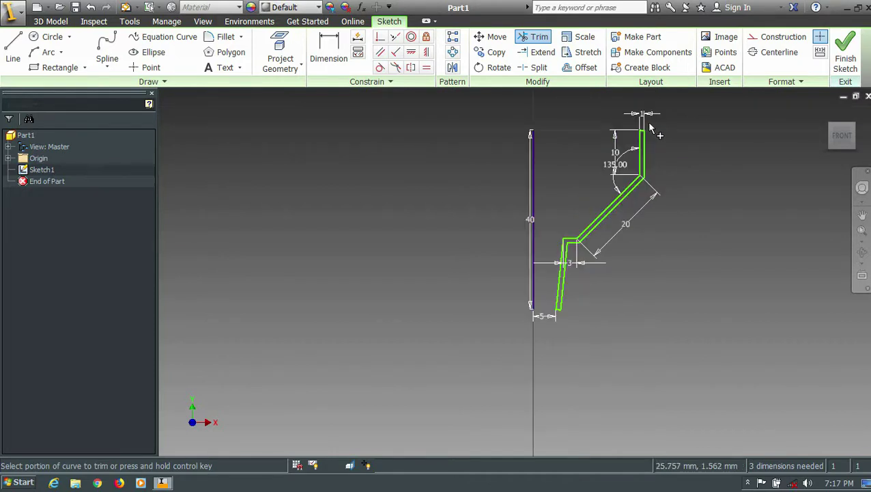
left_click(847, 57)
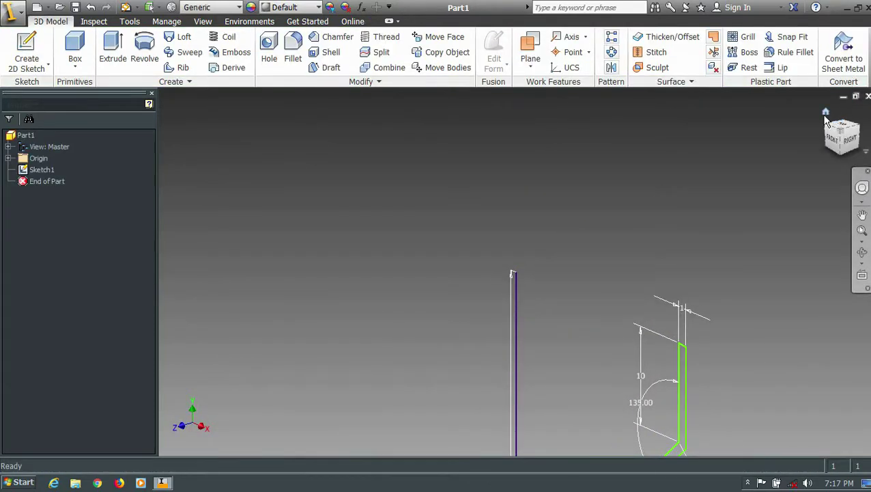
left_click(827, 114)
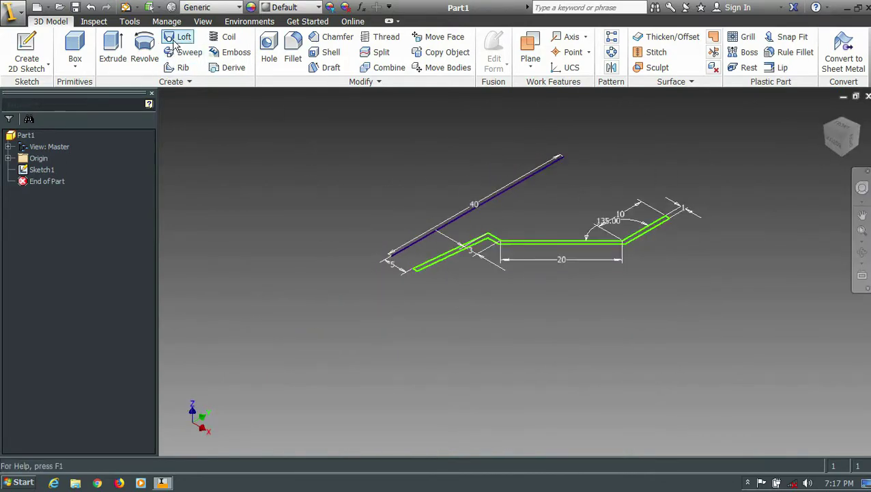
Step: Revolve the closed funnel profile fully around the 40 mm centre line as a solid
left_click(144, 55)
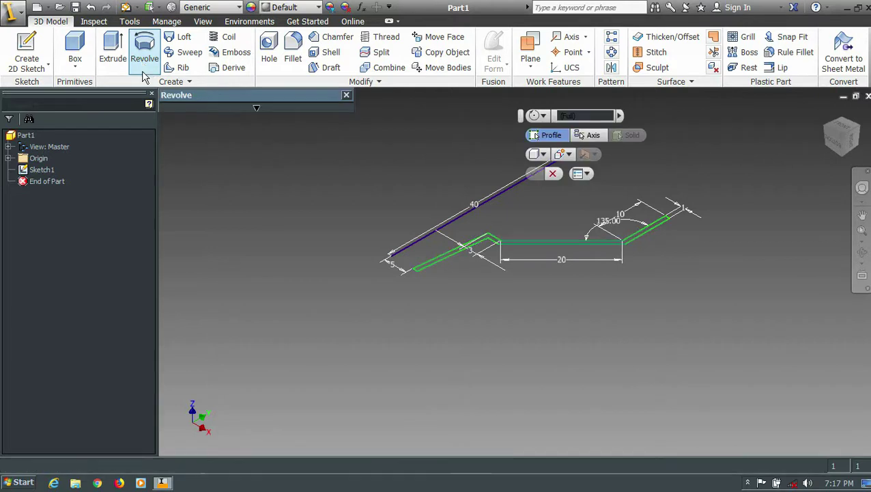
left_click(456, 254)
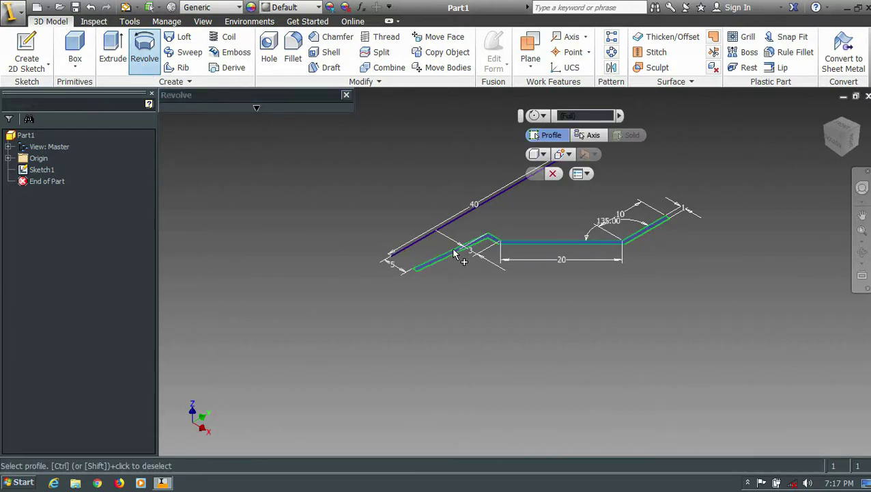
left_click(254, 108)
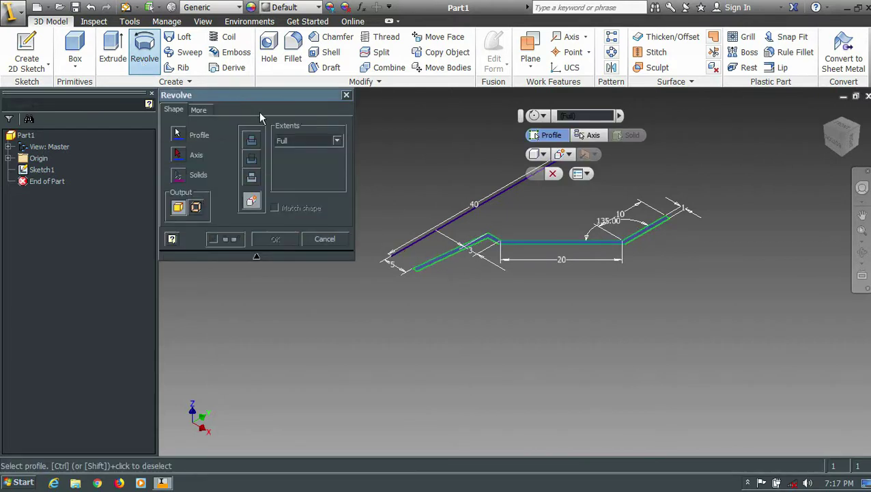
left_click(177, 158)
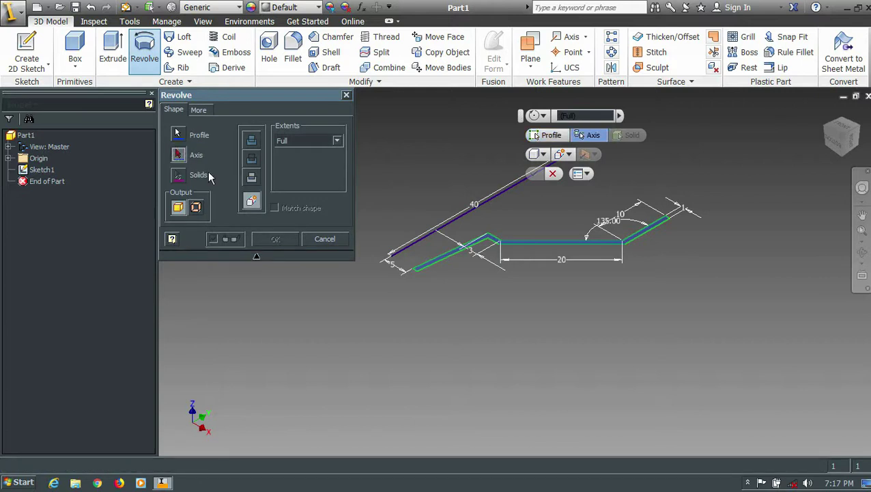
left_click(442, 224)
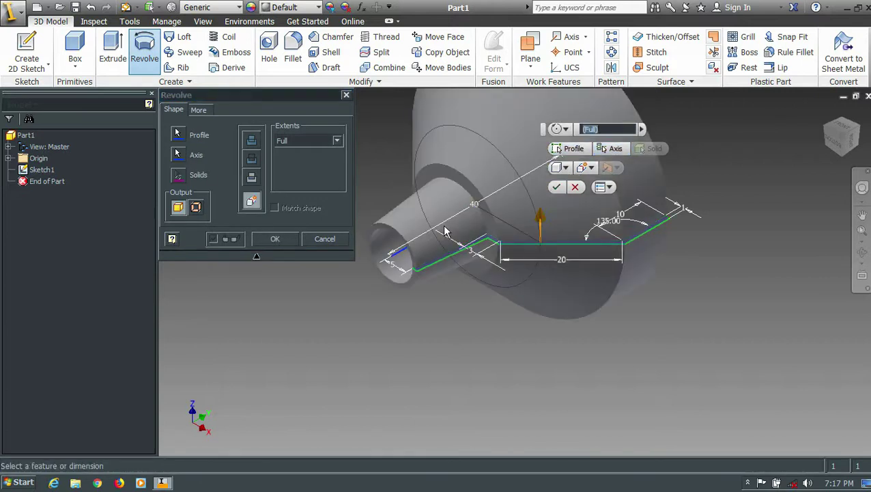
left_click(275, 239)
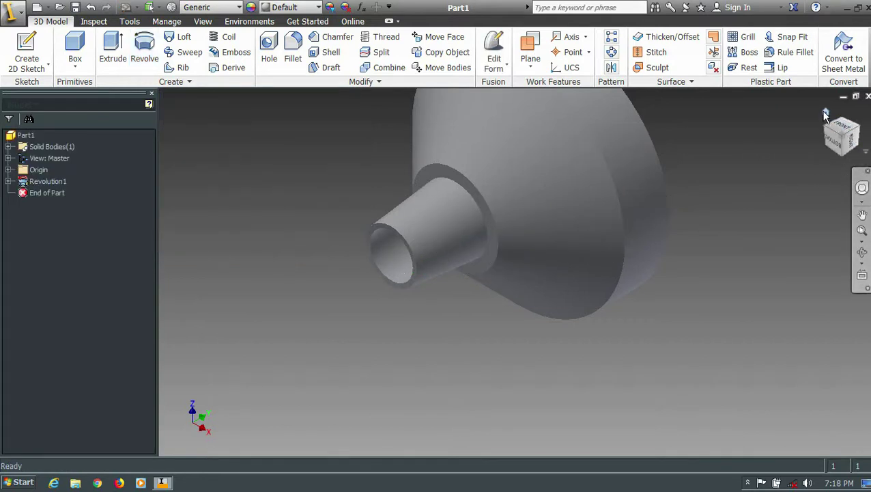
Step: Examine the revolved funnel from the spout end, from an isometric angle and from the open top
left_click(825, 113)
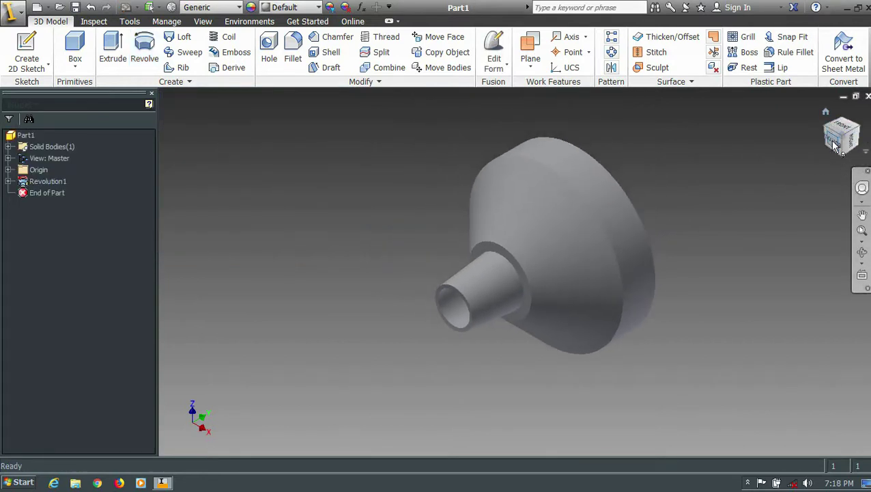
left_click(835, 146)
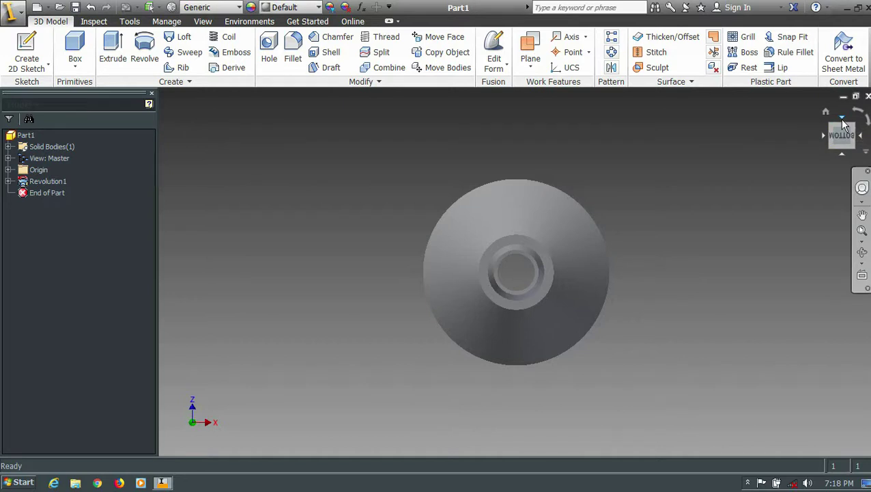
left_click(843, 119)
left_click(858, 130)
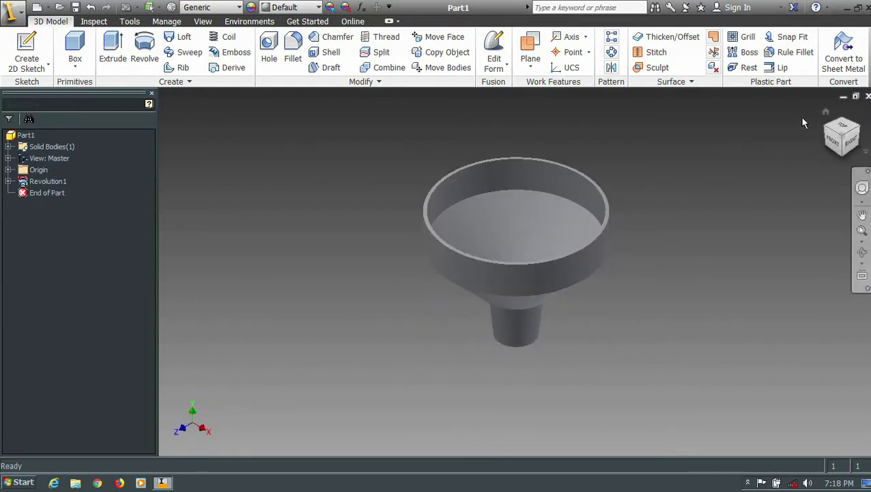
left_click(847, 129)
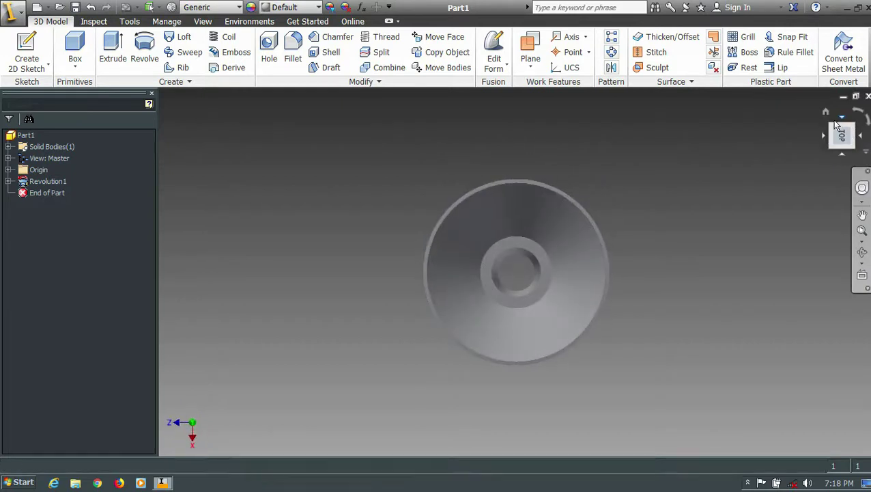
Step: Assign the PAEK Plastic material to the part
left_click(826, 113)
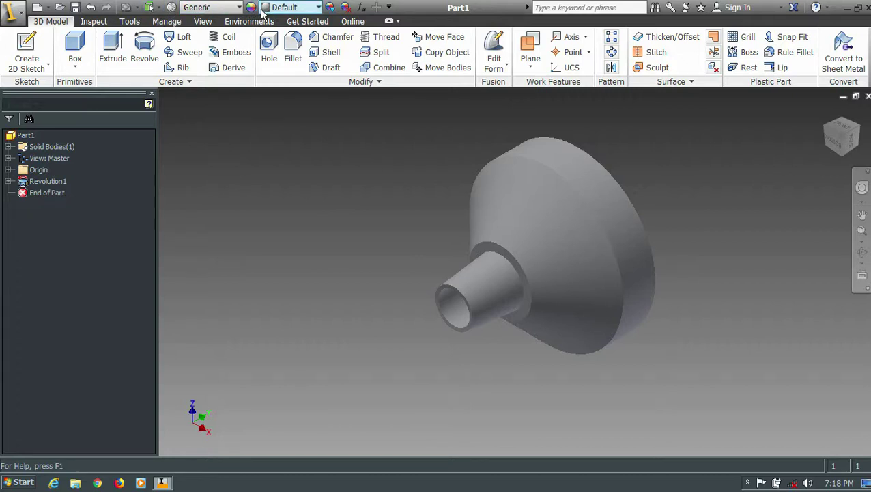
left_click(238, 7)
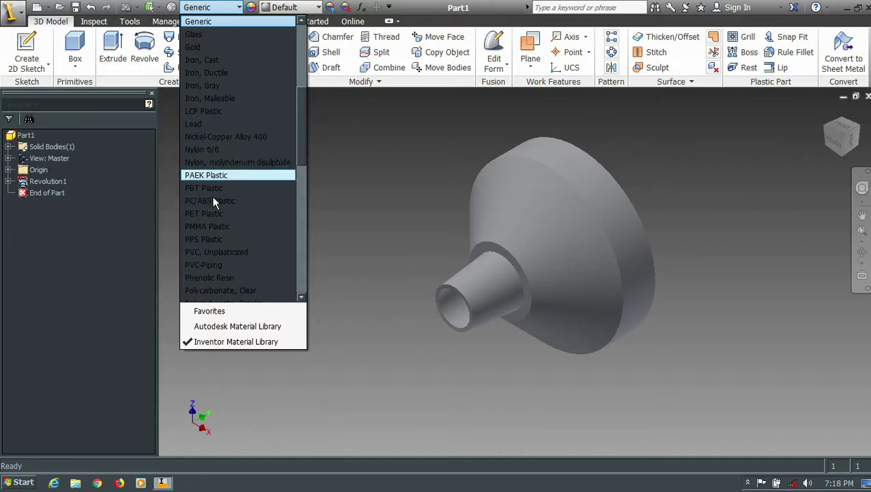
left_click(210, 176)
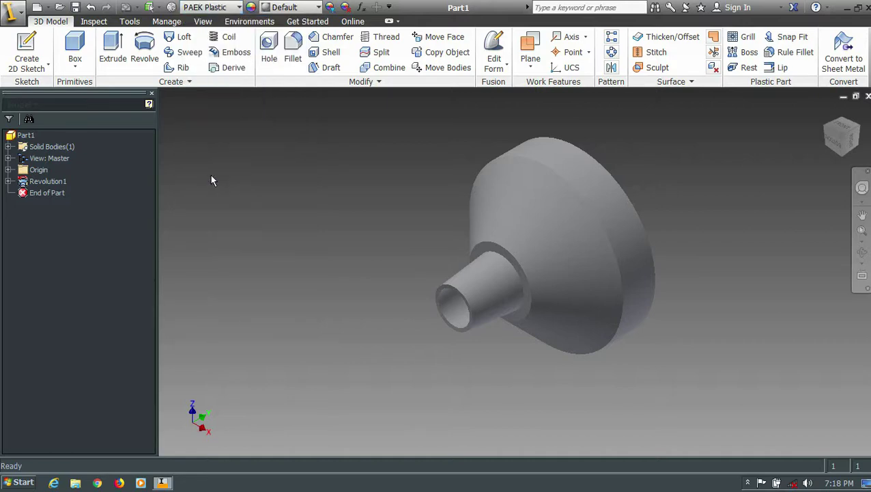
left_click(41, 181)
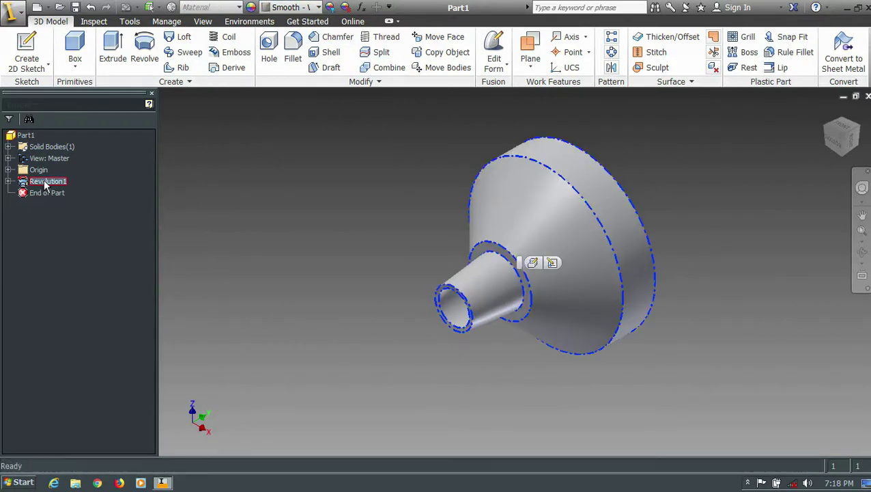
left_click(252, 7)
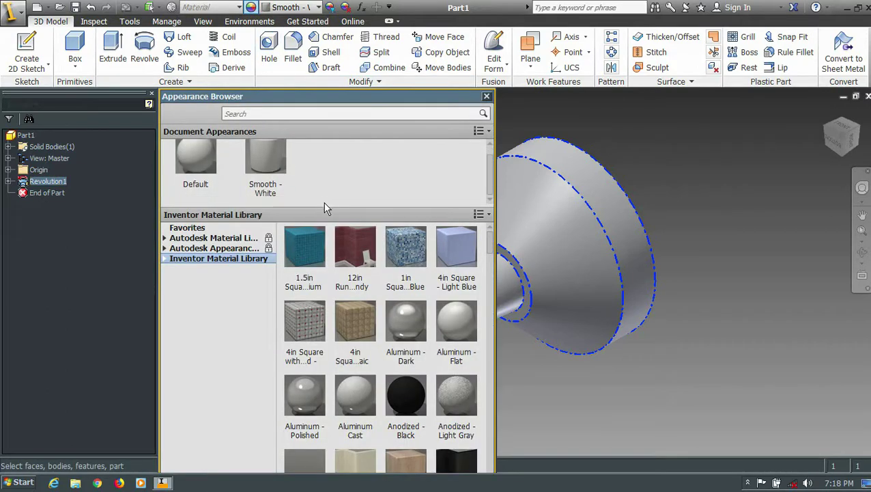
left_click(487, 97)
Step: Tint the appearance of the revolved funnel feature red and apply the colour
left_click(330, 7)
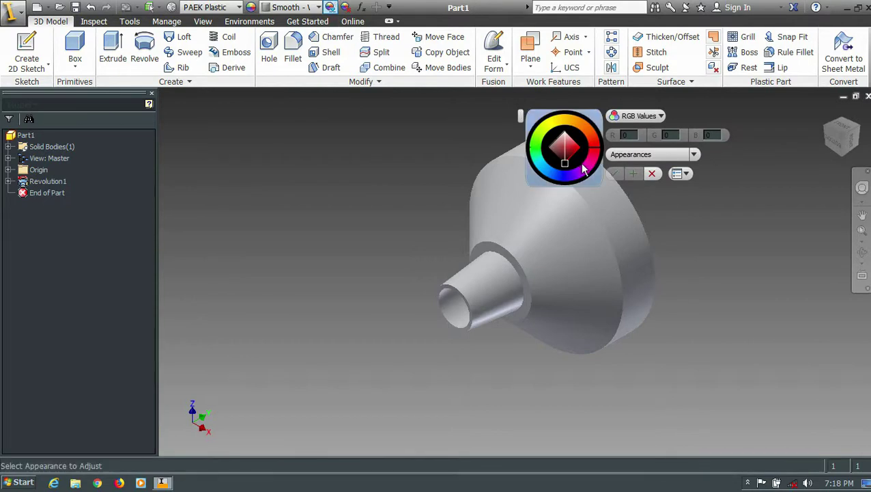
left_click(594, 143)
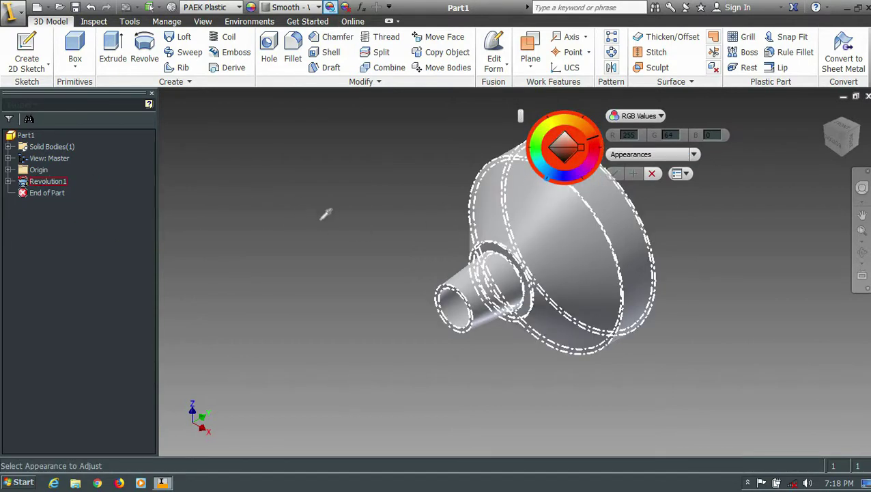
left_click(56, 181)
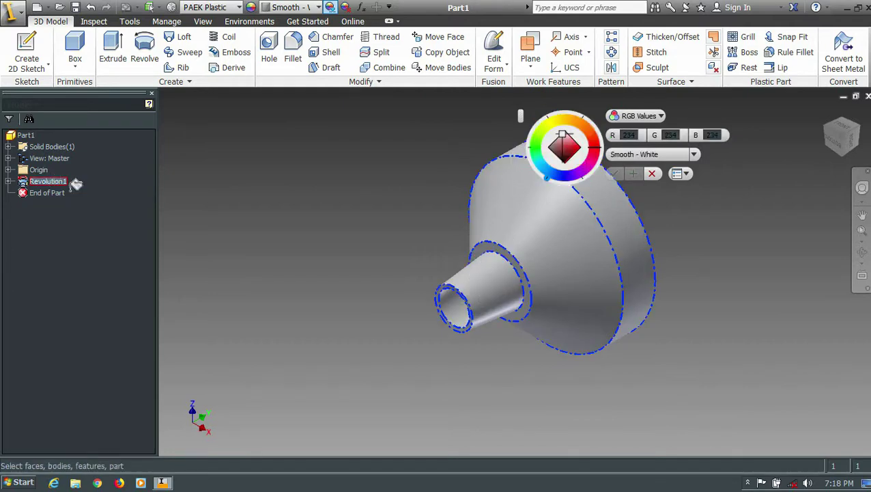
left_click(597, 148)
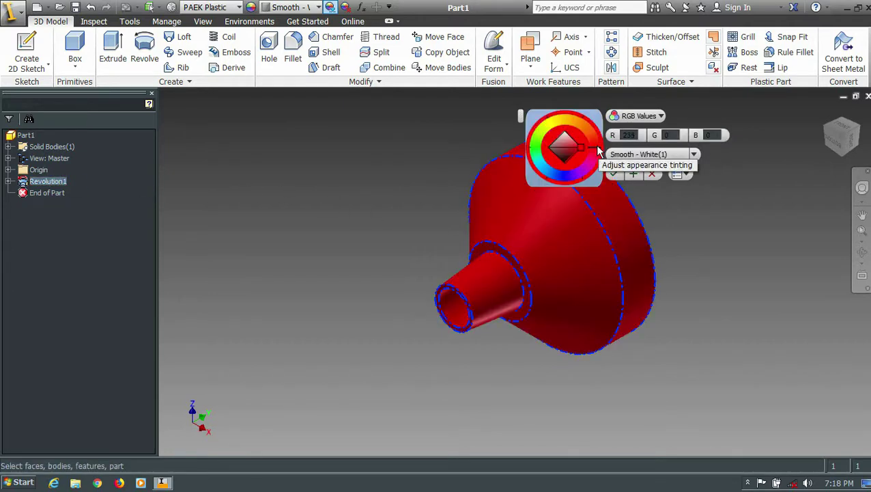
left_click(614, 175)
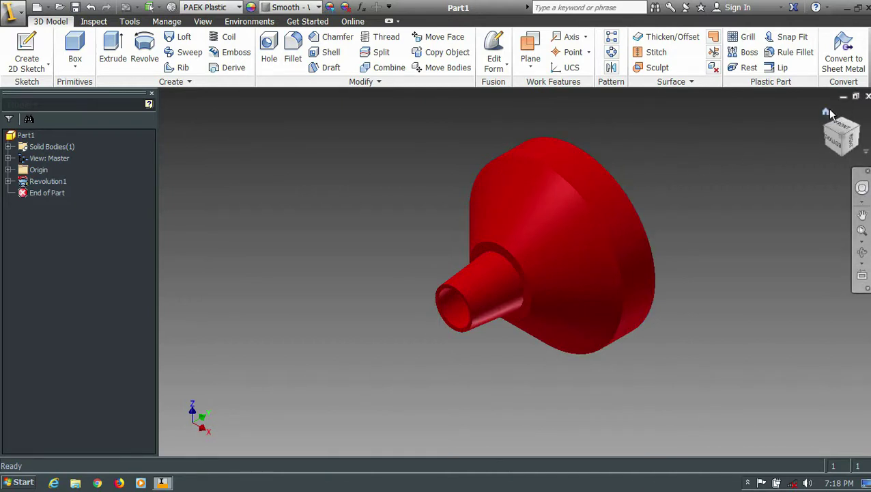
Step: Examine the red funnel from several sides and from below, ending in the home view
left_click(863, 132)
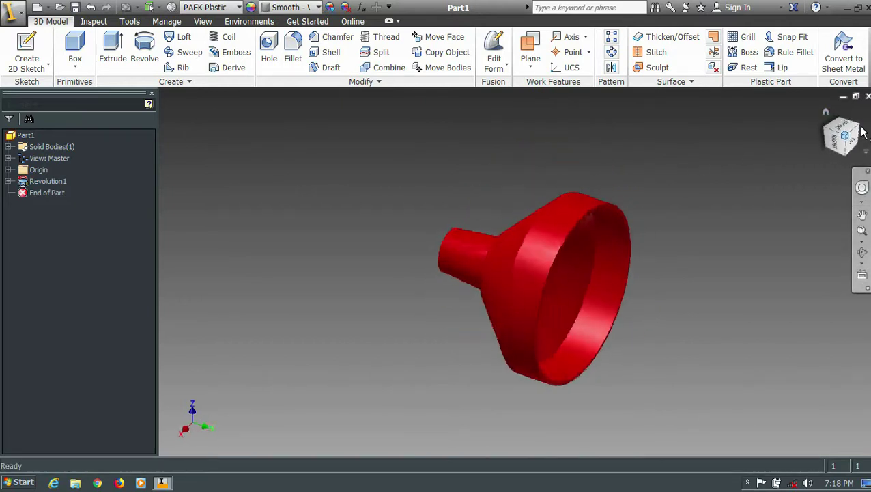
left_click(862, 133)
left_click(863, 133)
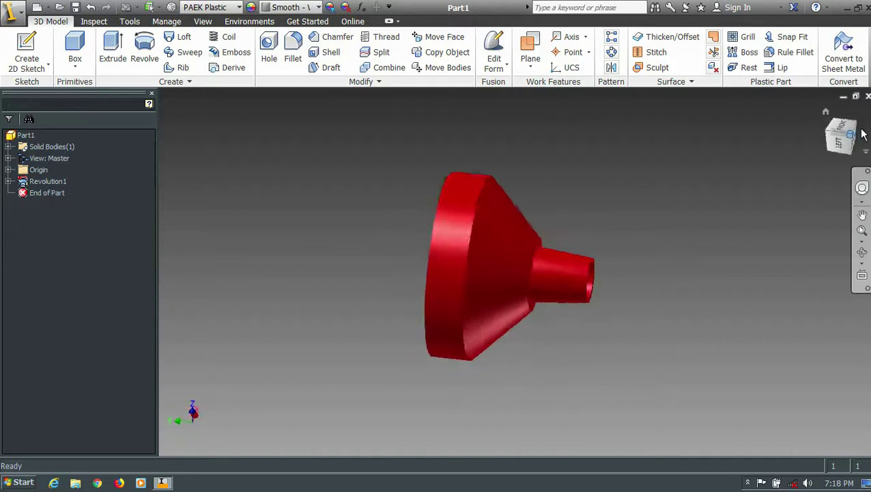
left_click(856, 141)
left_click(854, 141)
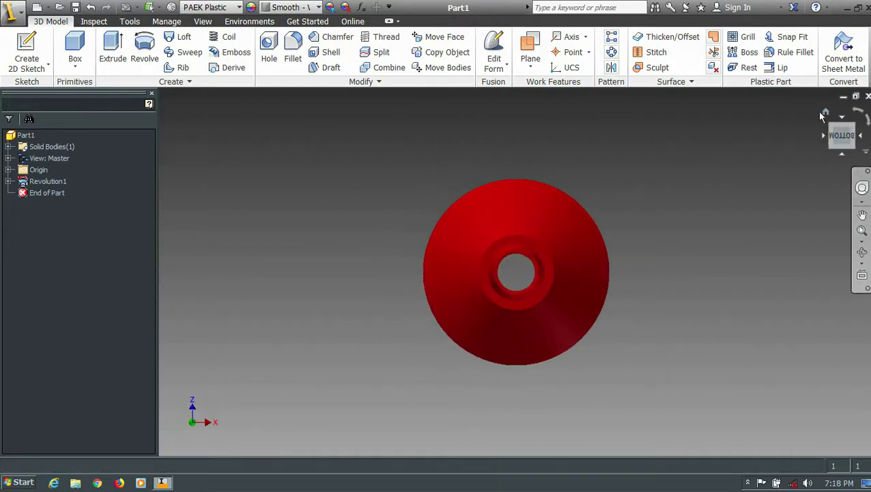
left_click(826, 113)
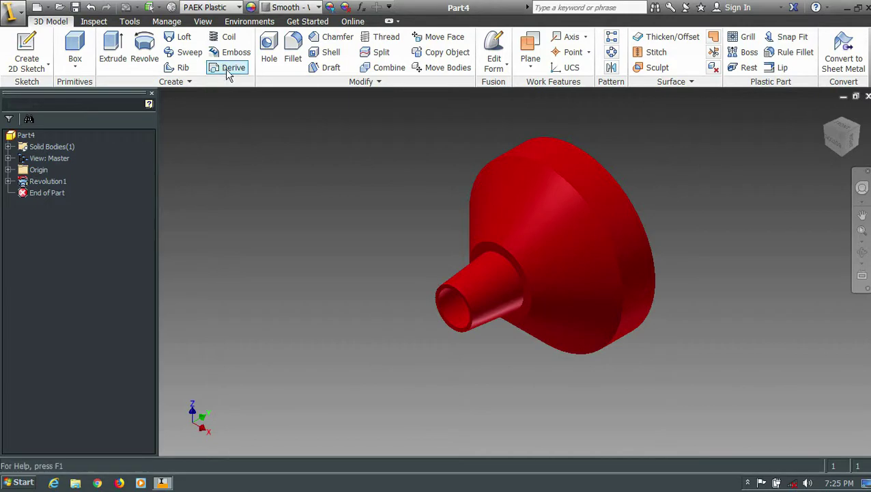
Step: Turn on all shadows for the model display
left_click(203, 22)
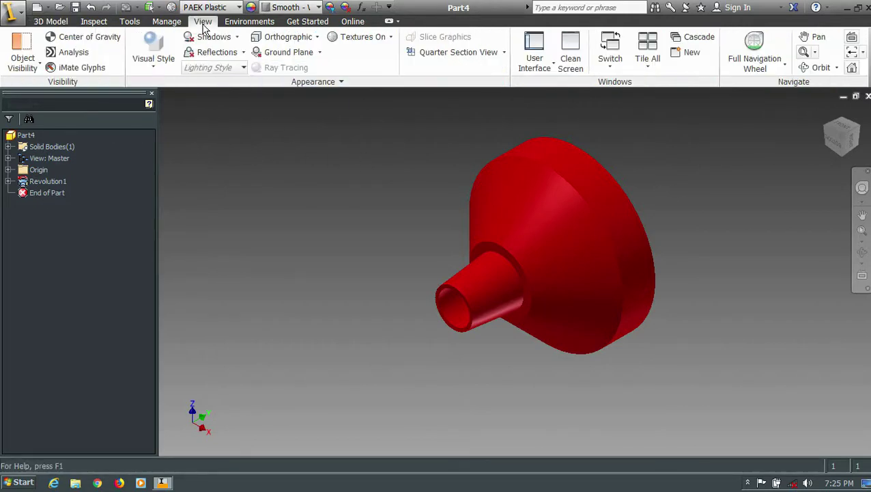
left_click(237, 37)
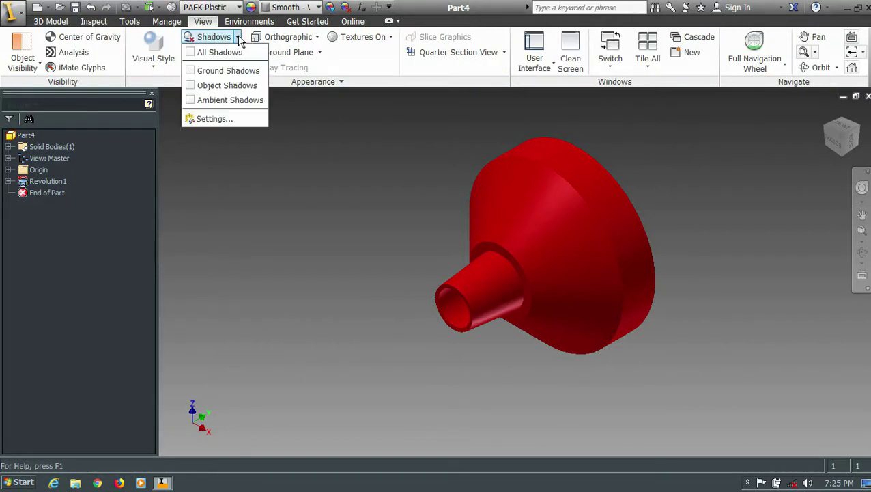
left_click(192, 87)
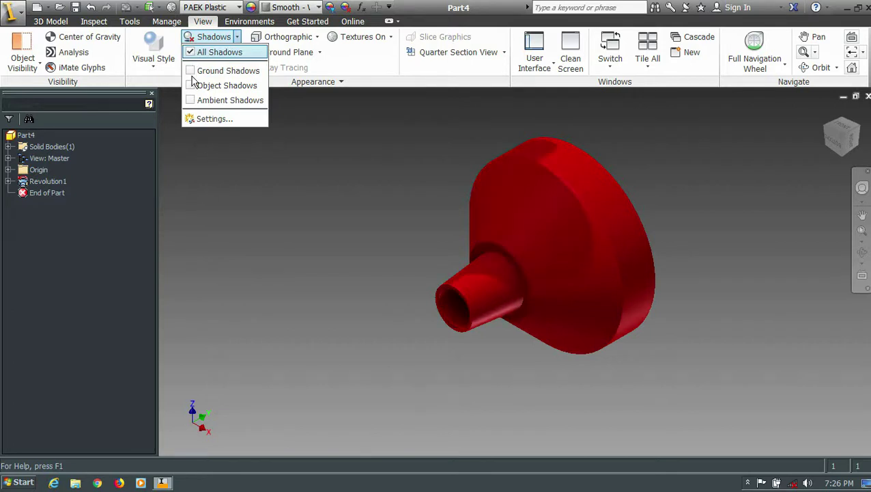
left_click(291, 203)
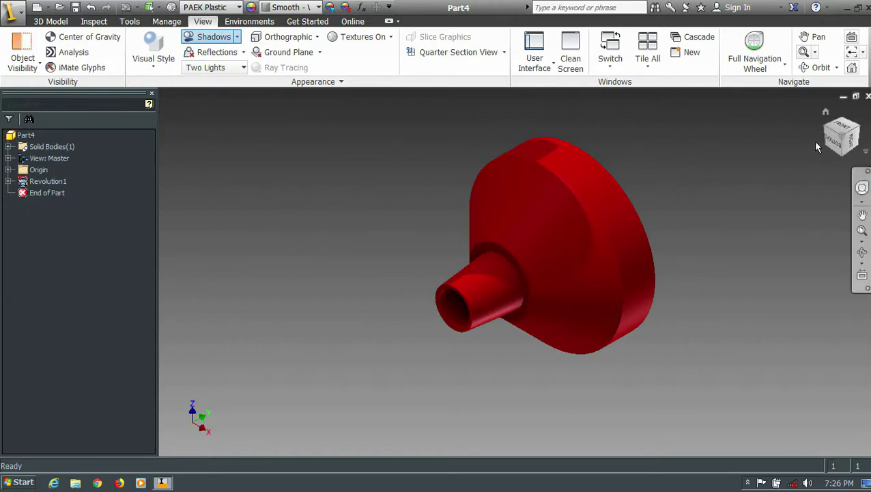